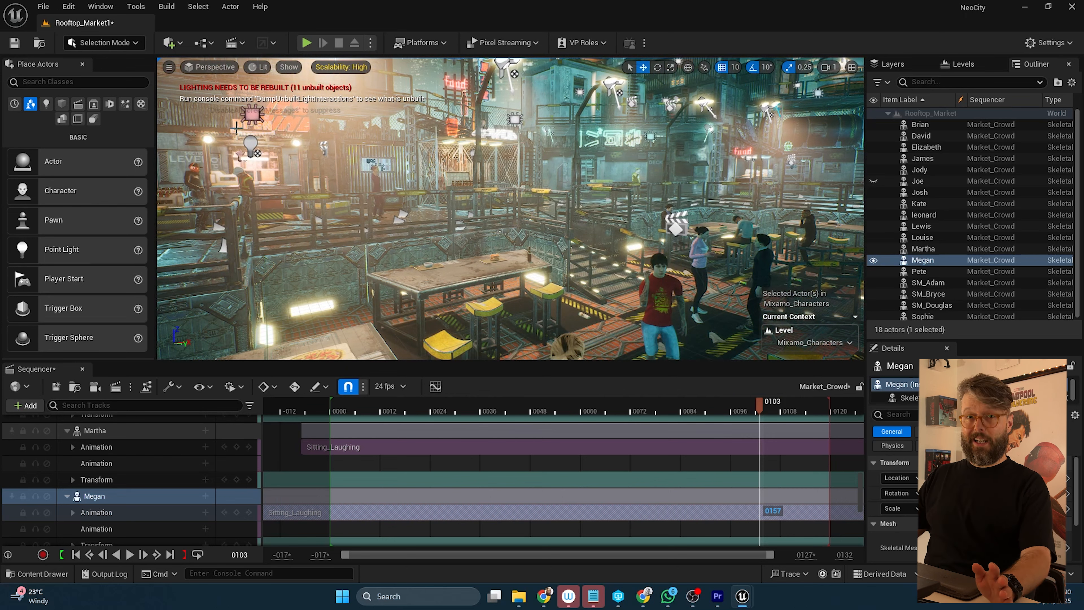
# Add a Cine Camera Actor to the Market_Crowd sequence and pilot it around the market tables.
pyautogui.click(170, 43)
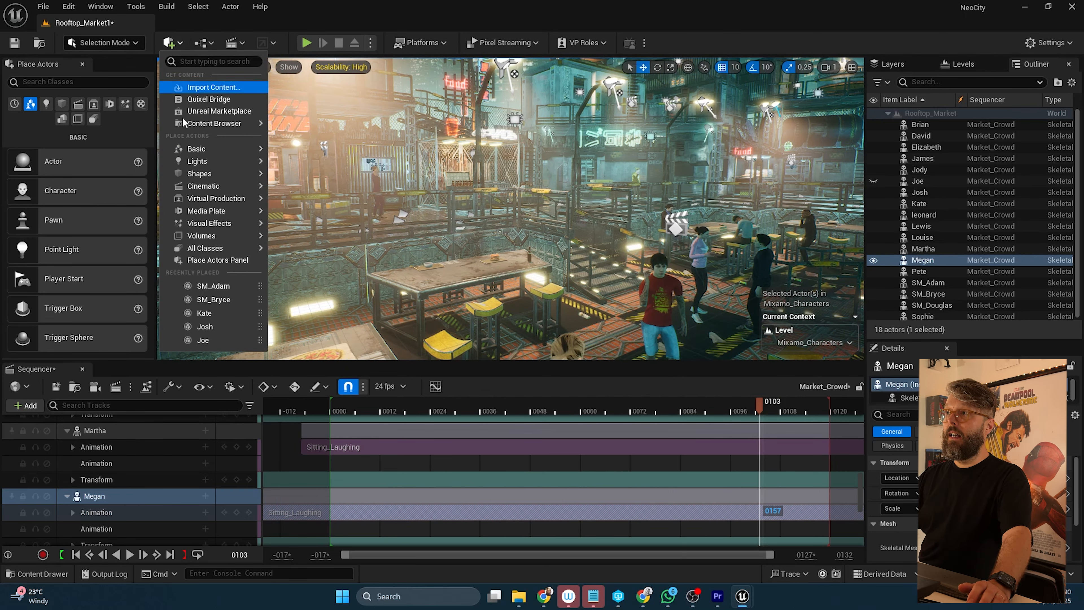
pyautogui.moveTo(213, 188)
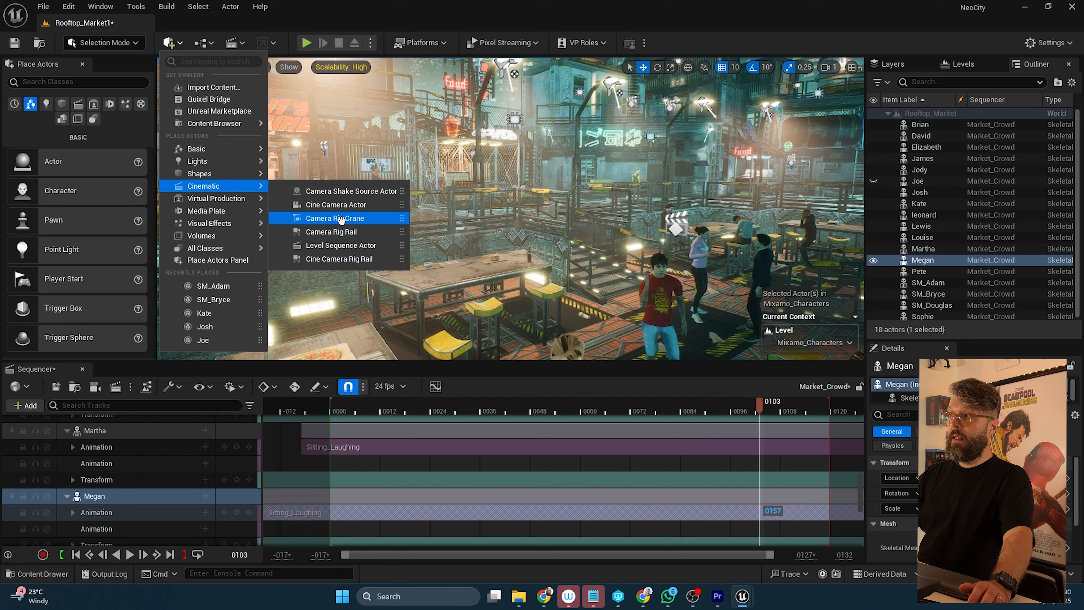
pyautogui.moveTo(333, 205); pyautogui.dragTo(119, 471)
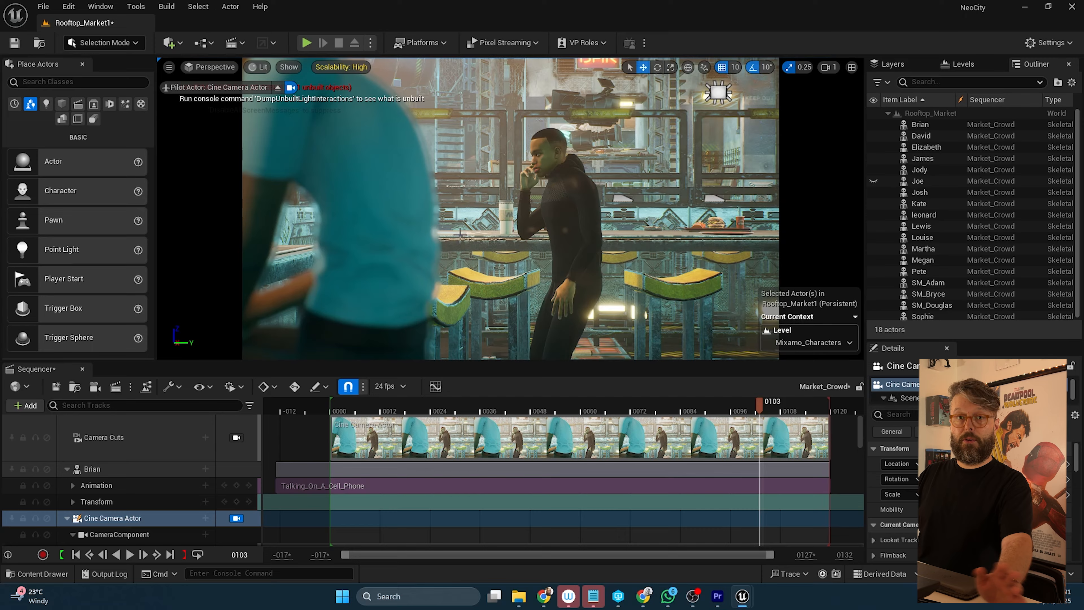
pyautogui.moveTo(492, 211); pyautogui.dragTo(378, 202, button='right')
pyautogui.moveTo(257, 203); pyautogui.dragTo(326, 263, button='right')
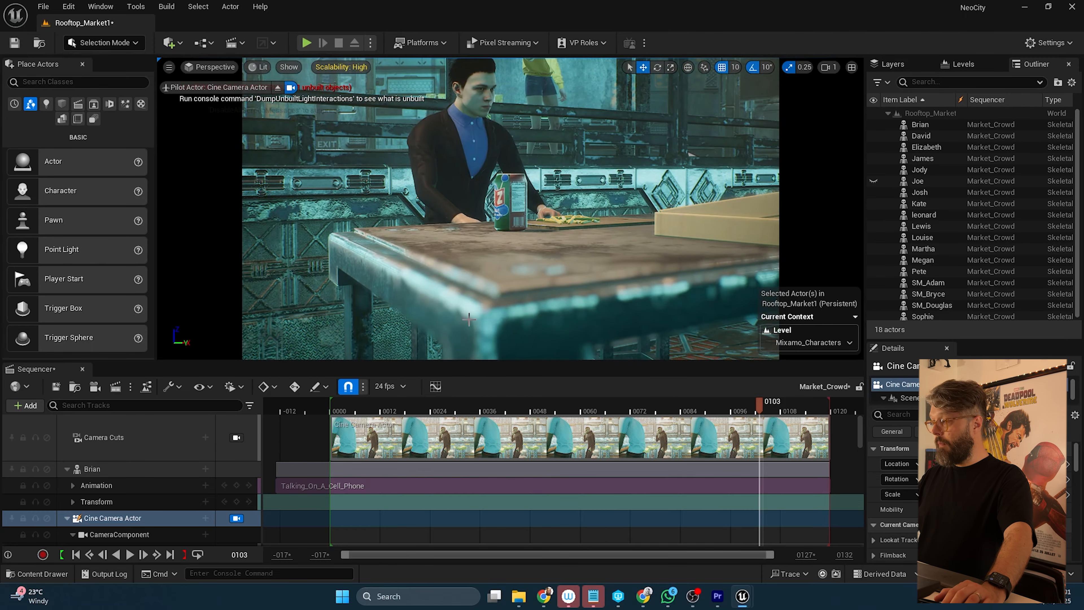
pyautogui.moveTo(438, 208); pyautogui.dragTo(512, 175, button='right')
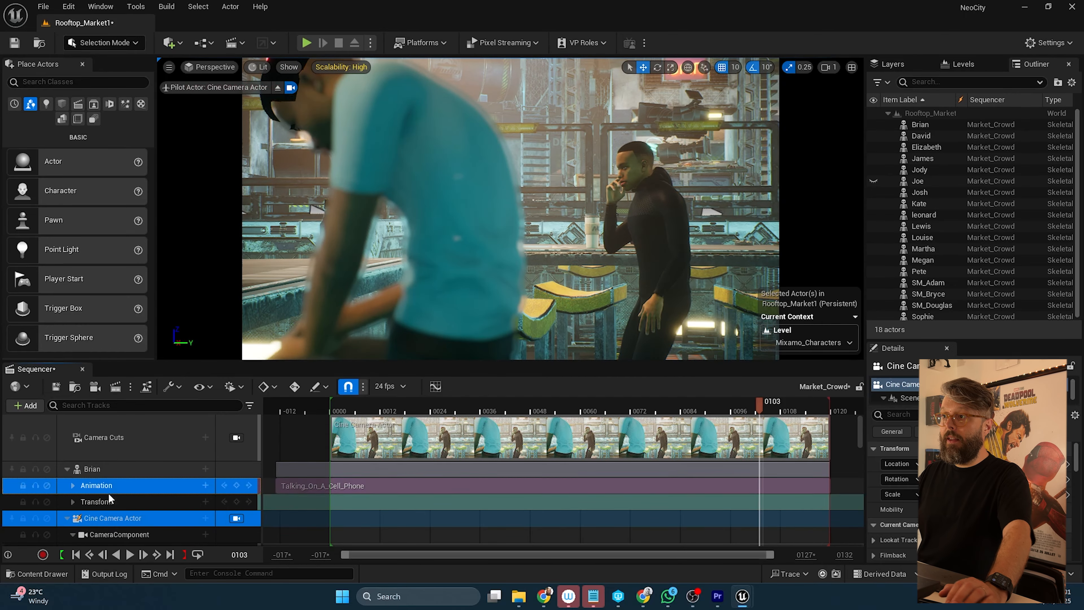
# Delete the Cine Camera Actor track from the sequence.
pyautogui.click(109, 489)
pyautogui.click(122, 518)
pyautogui.press('Delete')
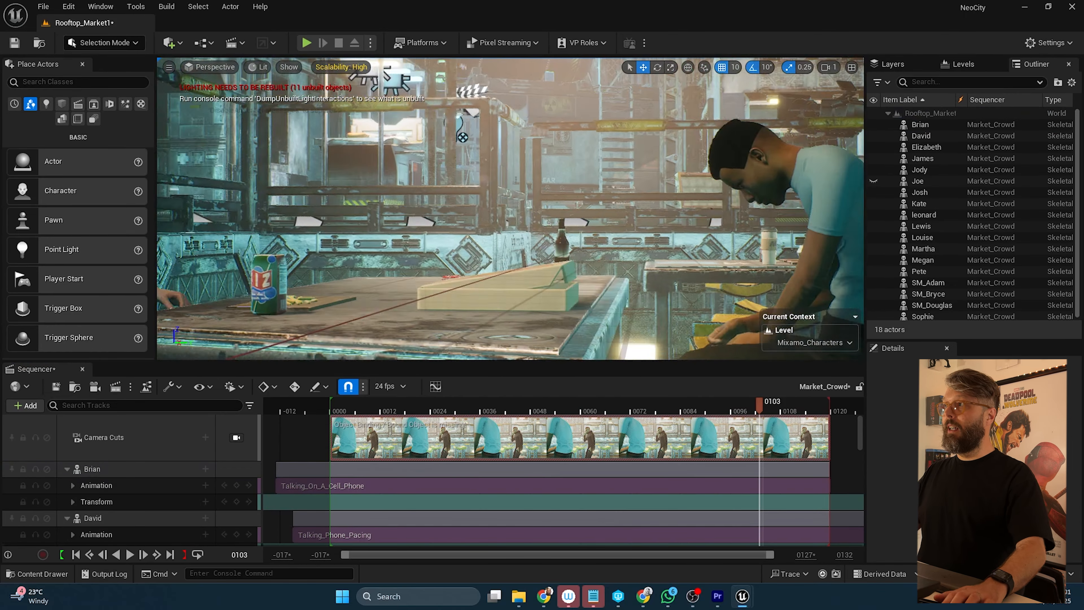
# Frame the pizza table with the seated characters and create a new camera from this view as the current camera cut.
pyautogui.moveTo(511, 208); pyautogui.dragTo(536, 231, button='right')
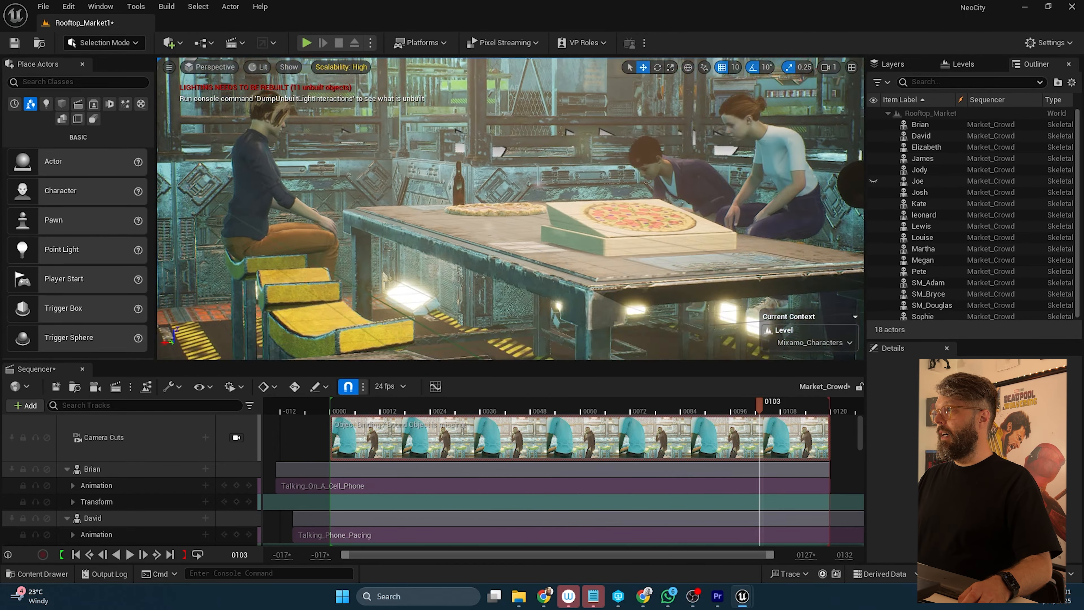
pyautogui.moveTo(388, 245); pyautogui.dragTo(369, 250, button='right')
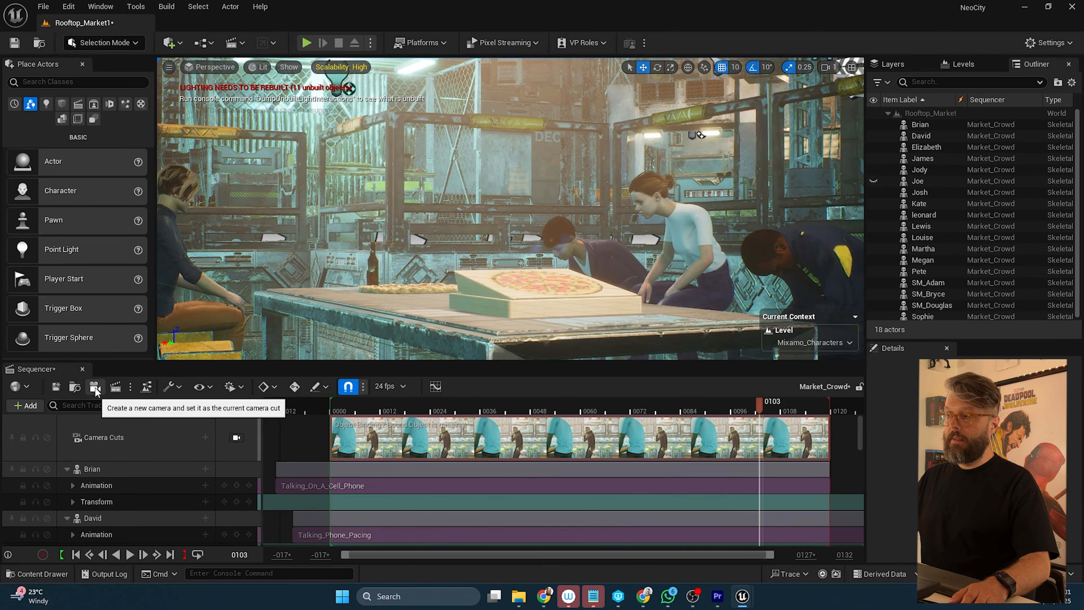
pyautogui.click(95, 387)
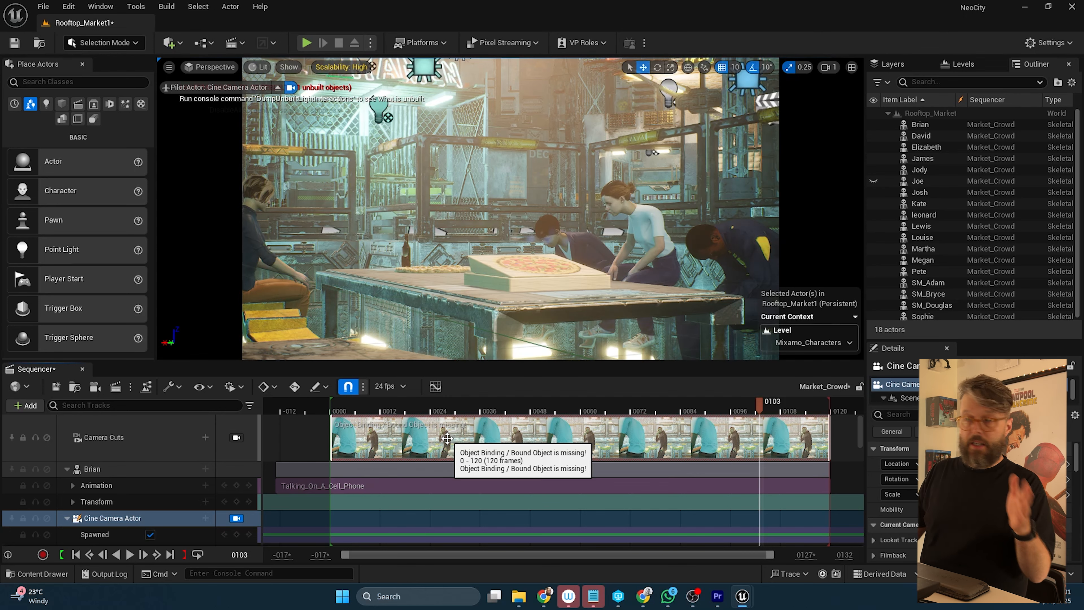
# Set the Camera Binding ID of the Camera Cuts section to the Cine Camera Actor.
pyautogui.rightClick(393, 429)
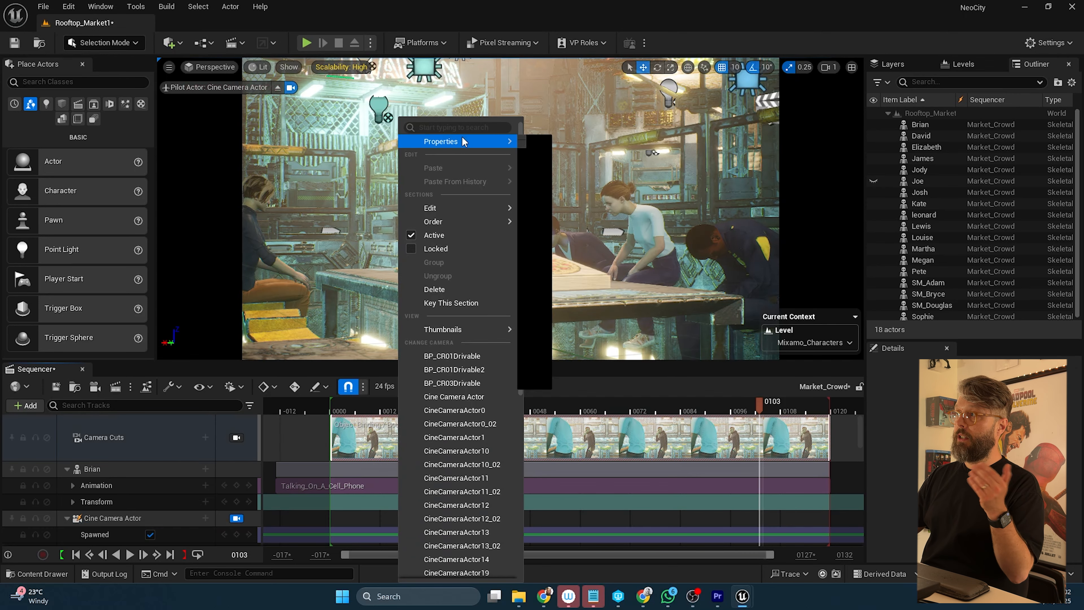
pyautogui.moveTo(464, 141)
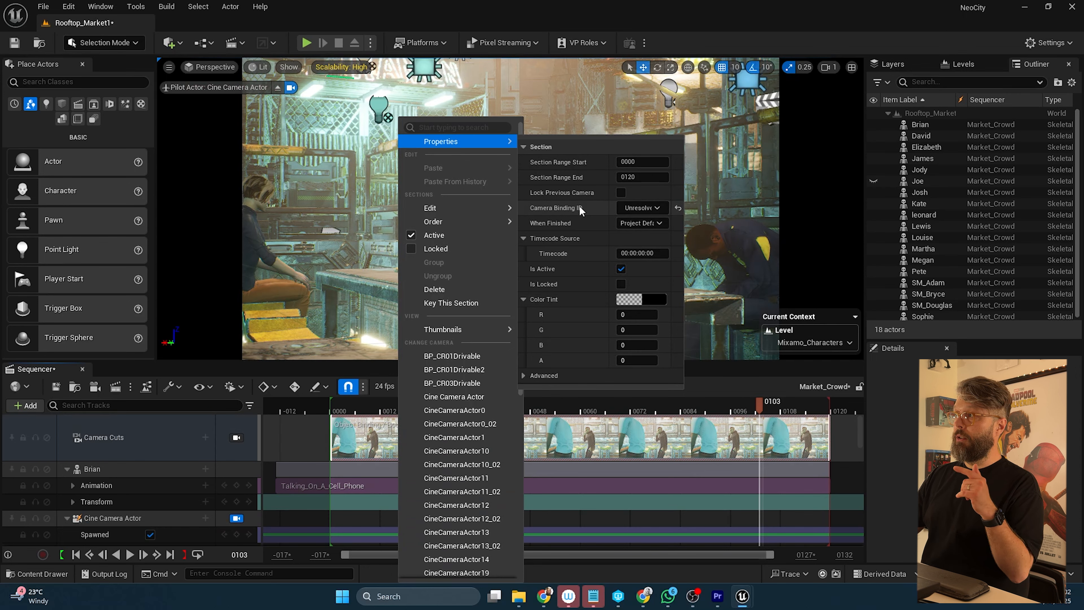
pyautogui.click(640, 208)
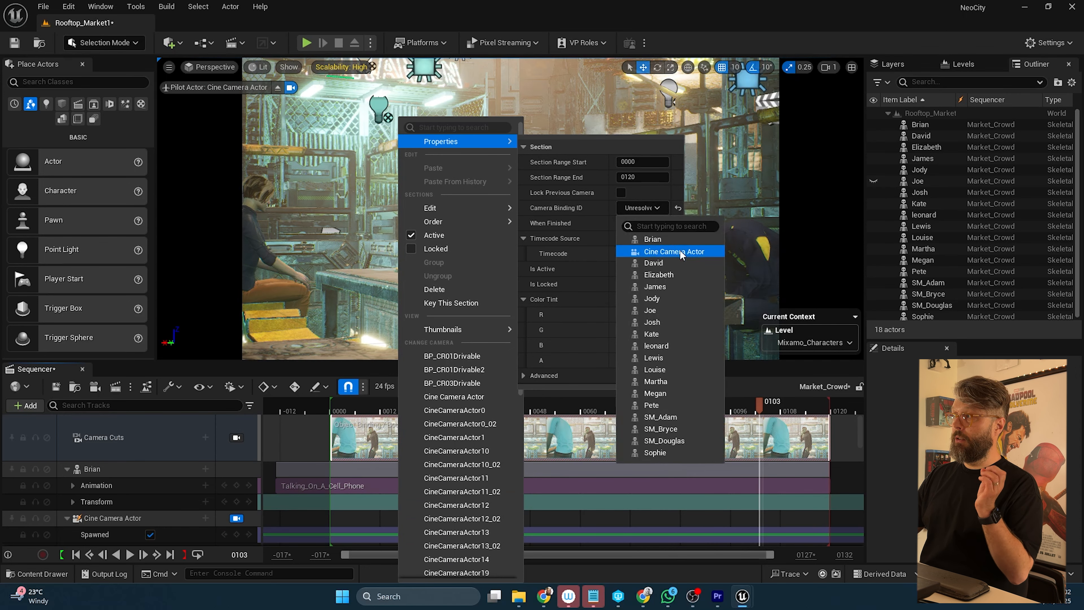
pyautogui.click(680, 251)
pyautogui.click(695, 16)
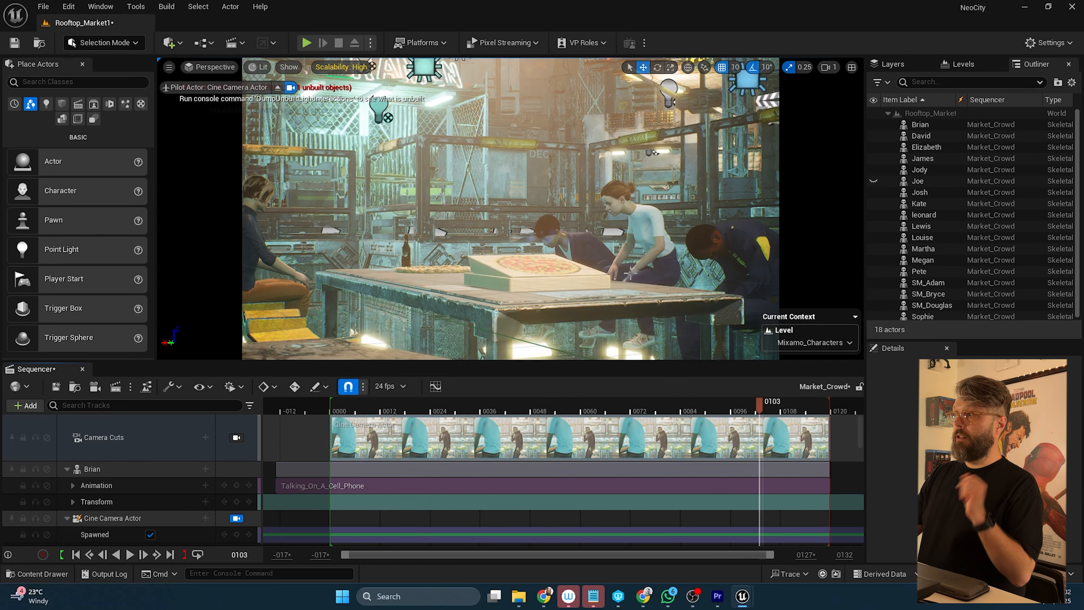
# Select the Cine Camera Actor at frame 24 and examine its Filmback presets and Focus Settings.
pyautogui.moveTo(394, 412); pyautogui.dragTo(430, 411)
pyautogui.click(112, 518)
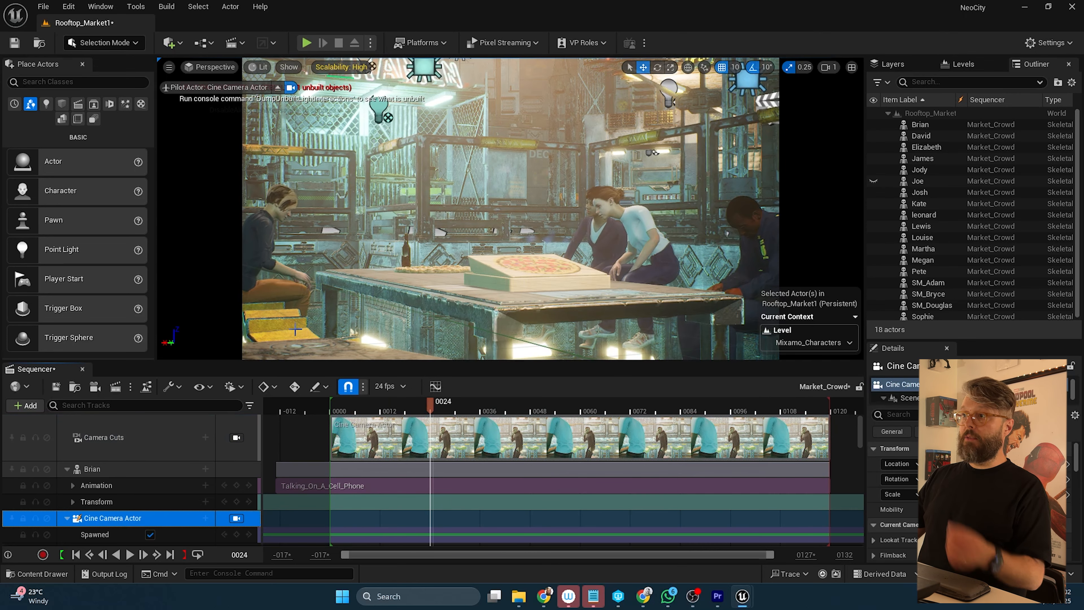
pyautogui.scroll(-2, 128, 447)
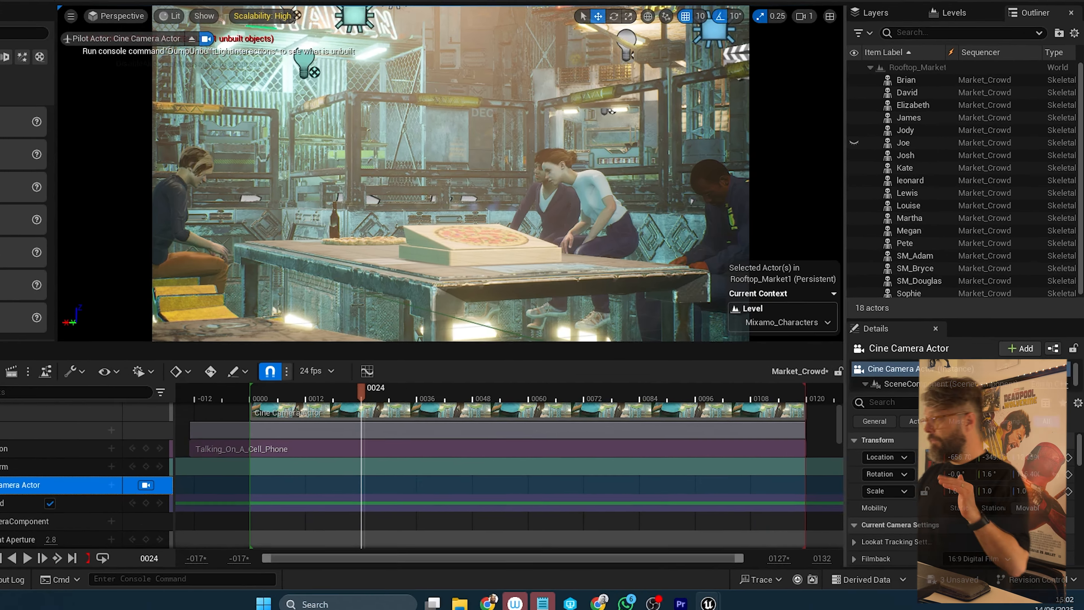
pyautogui.moveTo(902, 482); pyautogui.dragTo(902, 407, button='right')
pyautogui.moveTo(812, 411); pyautogui.dragTo(812, 390, button='right')
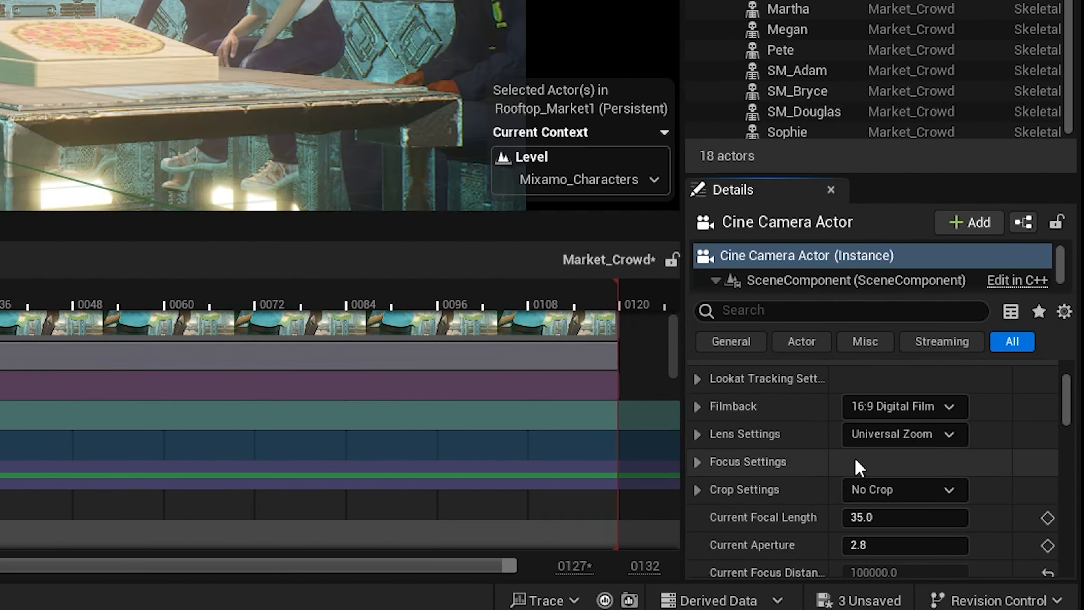
pyautogui.click(915, 410)
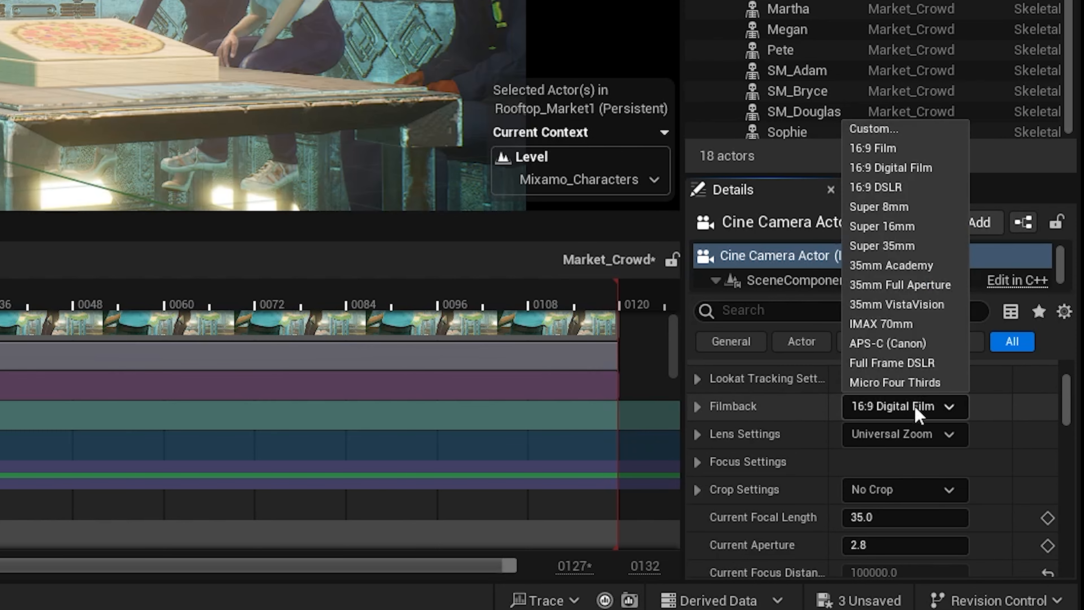
pyautogui.click(733, 420)
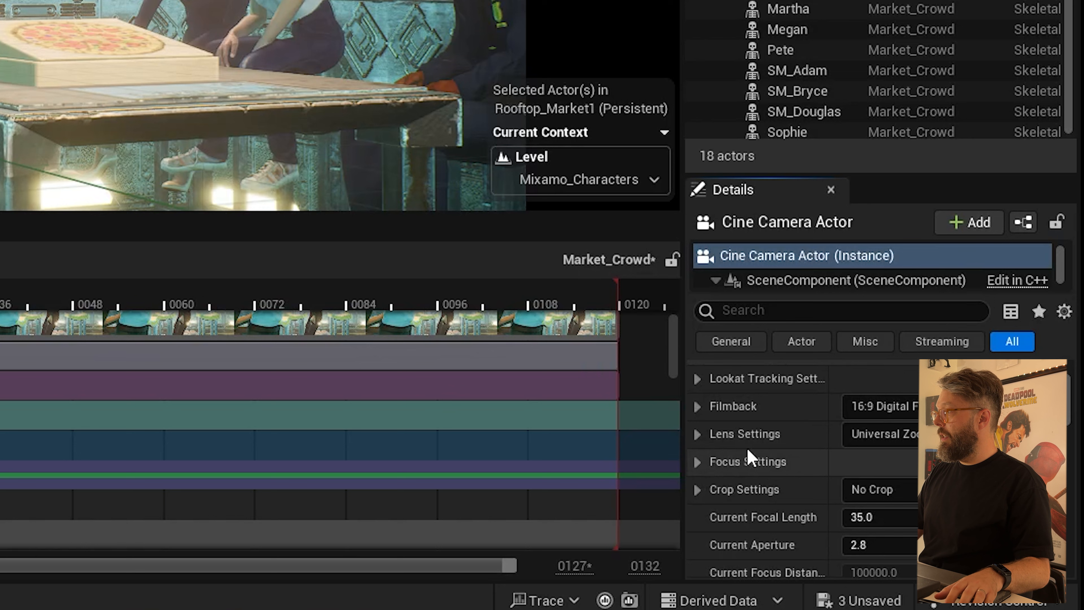
pyautogui.click(699, 461)
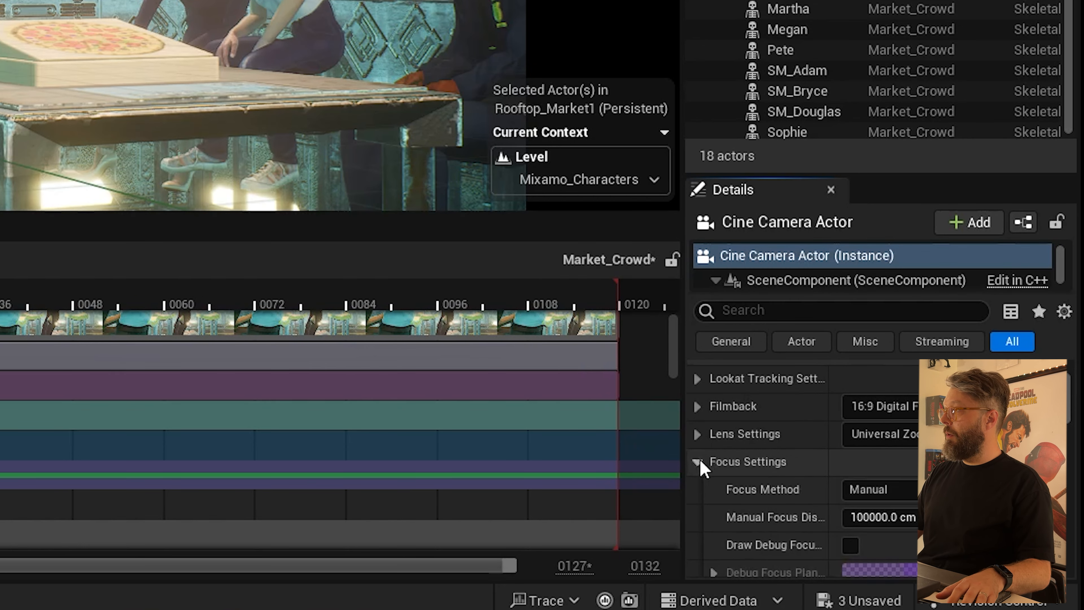
pyautogui.click(716, 462)
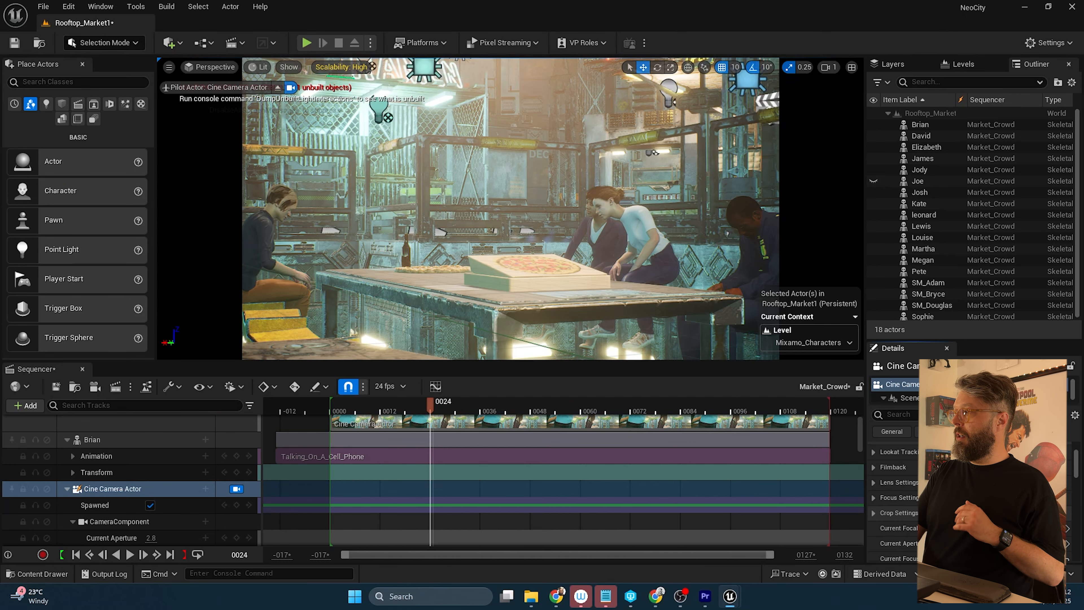
# Set the camera's focal length to 21.0 and reframe the shot on the pizza table with the editor icons hidden.
pyautogui.press('Return')
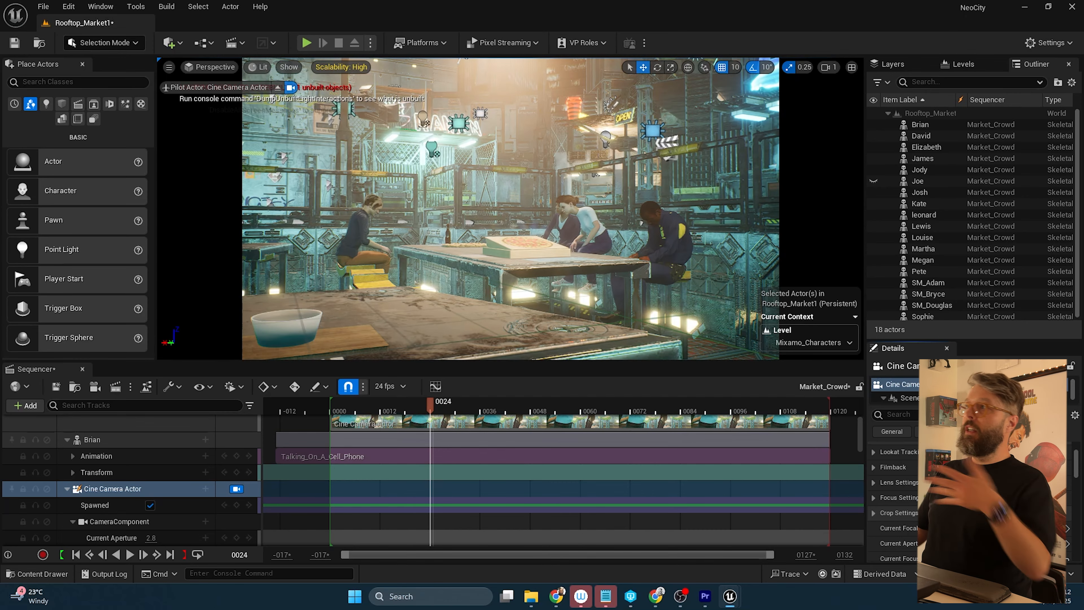
pyautogui.moveTo(179, 148); pyautogui.dragTo(169, 152, button='right')
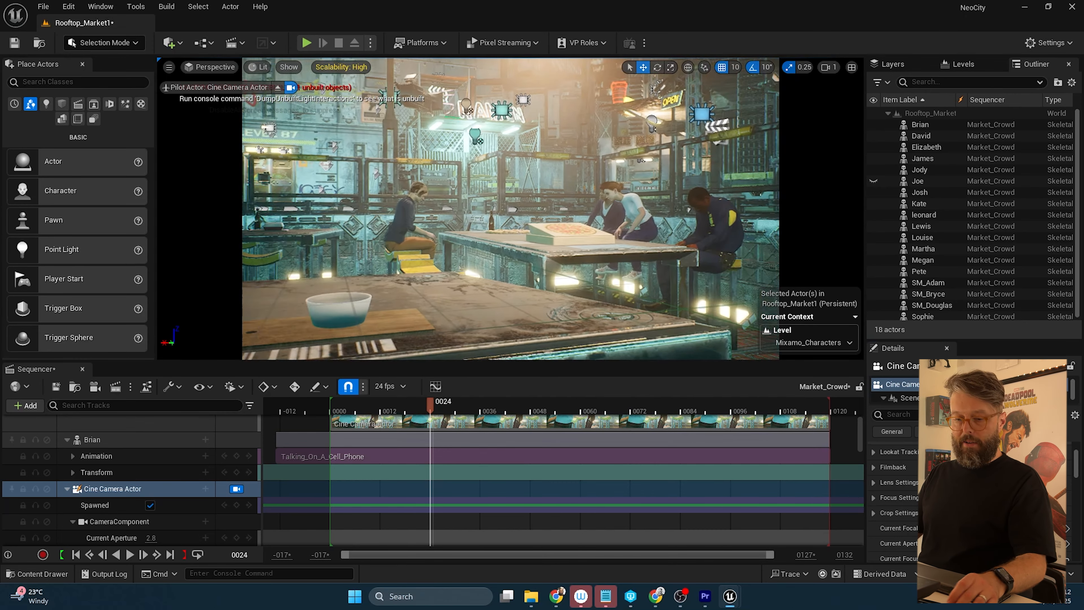
pyautogui.press('w')
pyautogui.moveTo(521, 308); pyautogui.dragTo(537, 302, button='right')
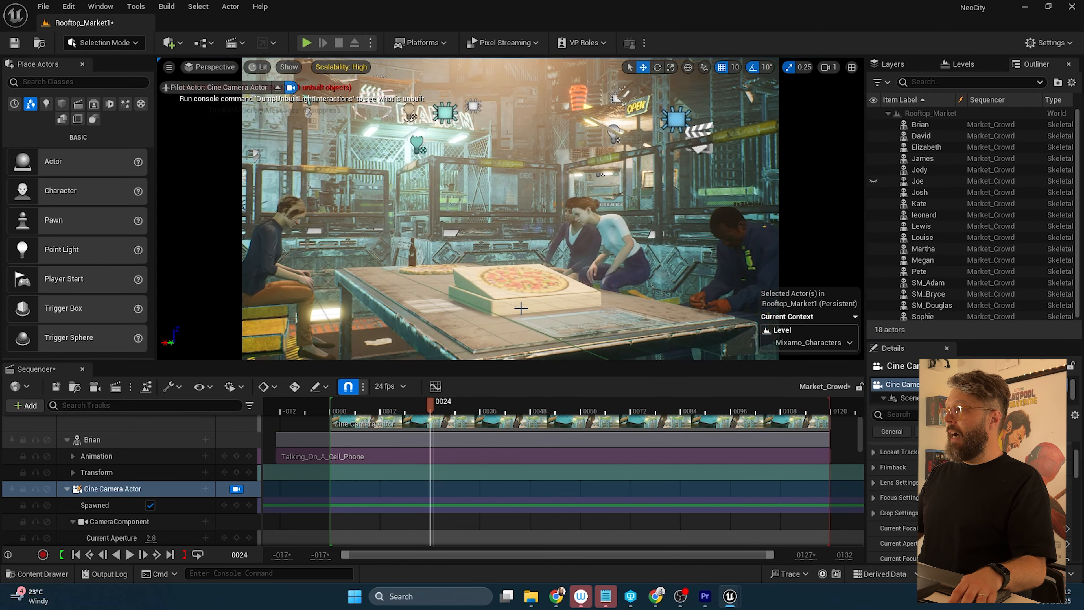
pyautogui.moveTo(521, 308); pyautogui.dragTo(523, 222, button='middle')
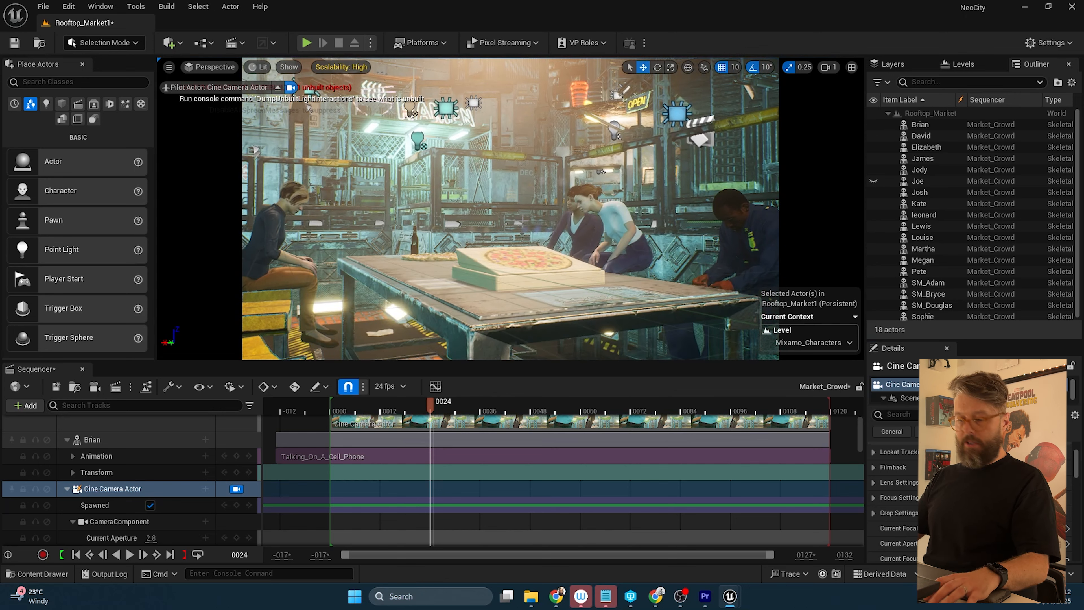
pyautogui.press('g')
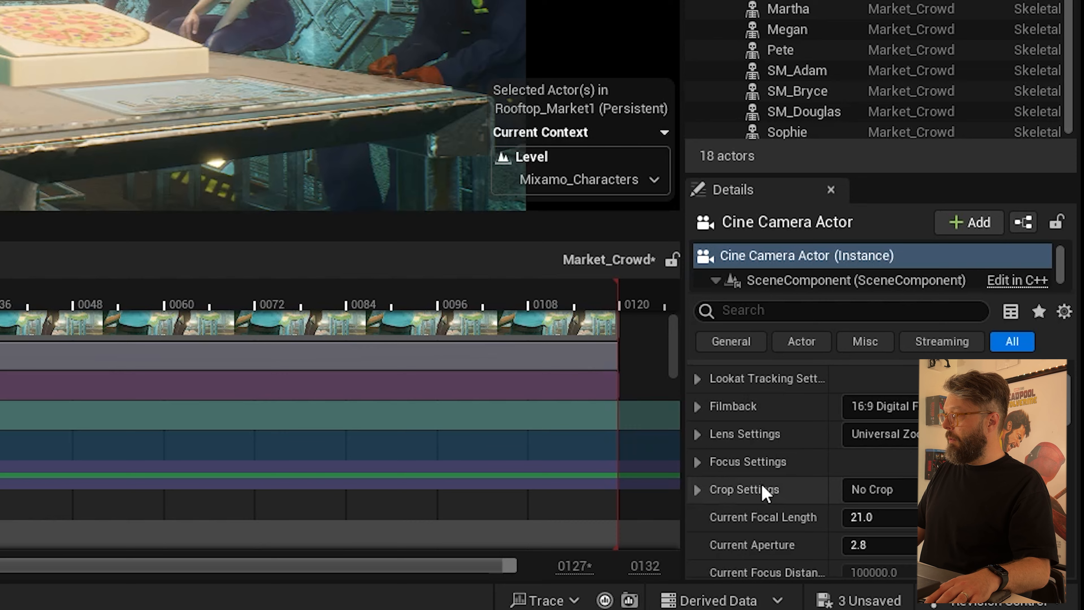
# Enable Draw Debug Focus Plane in the camera's Focus Settings.
pyautogui.scroll(-3, 766, 493)
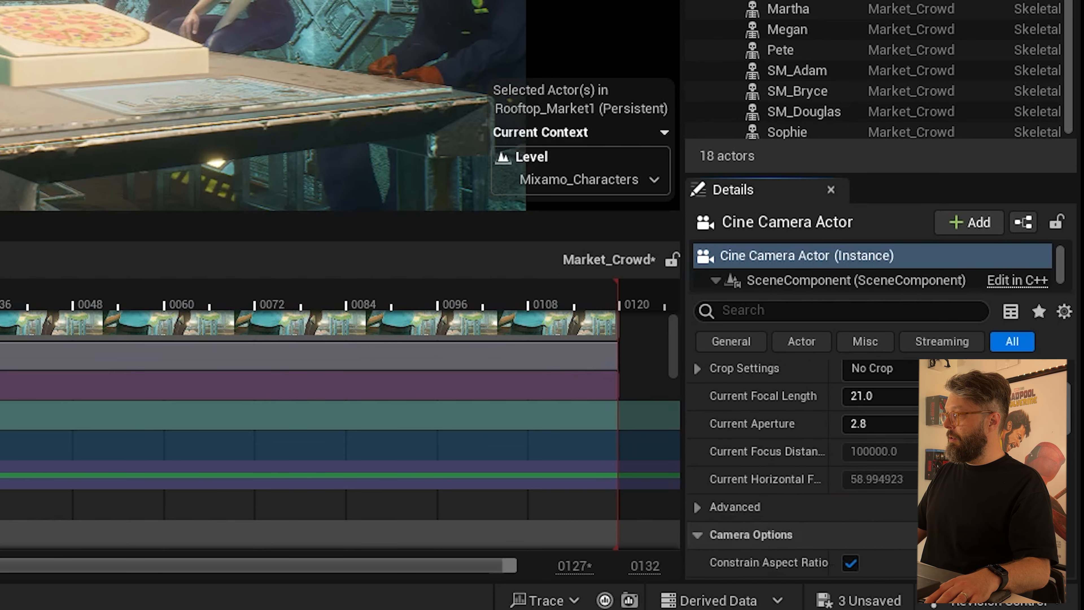
pyautogui.scroll(2, 736, 387)
pyautogui.click(697, 419)
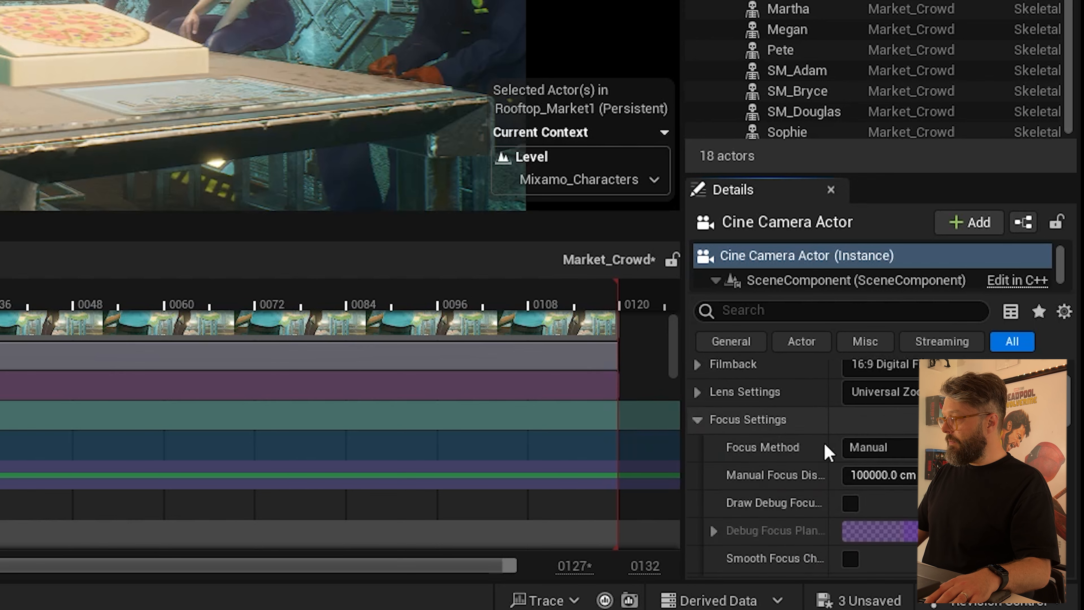
pyautogui.scroll(-2, 825, 450)
pyautogui.scroll(1, 750, 435)
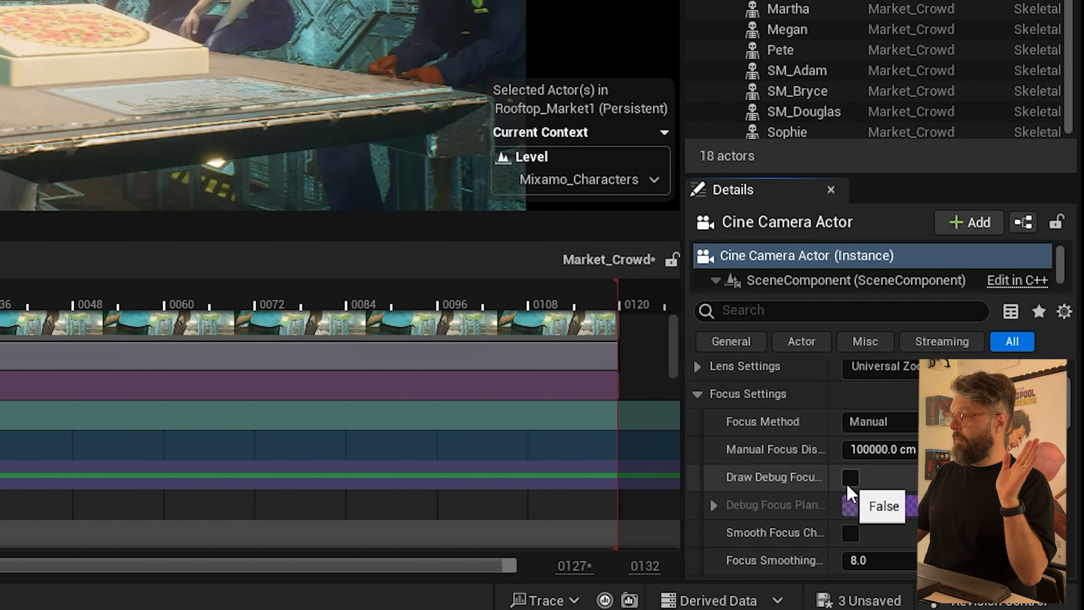
pyautogui.click(856, 485)
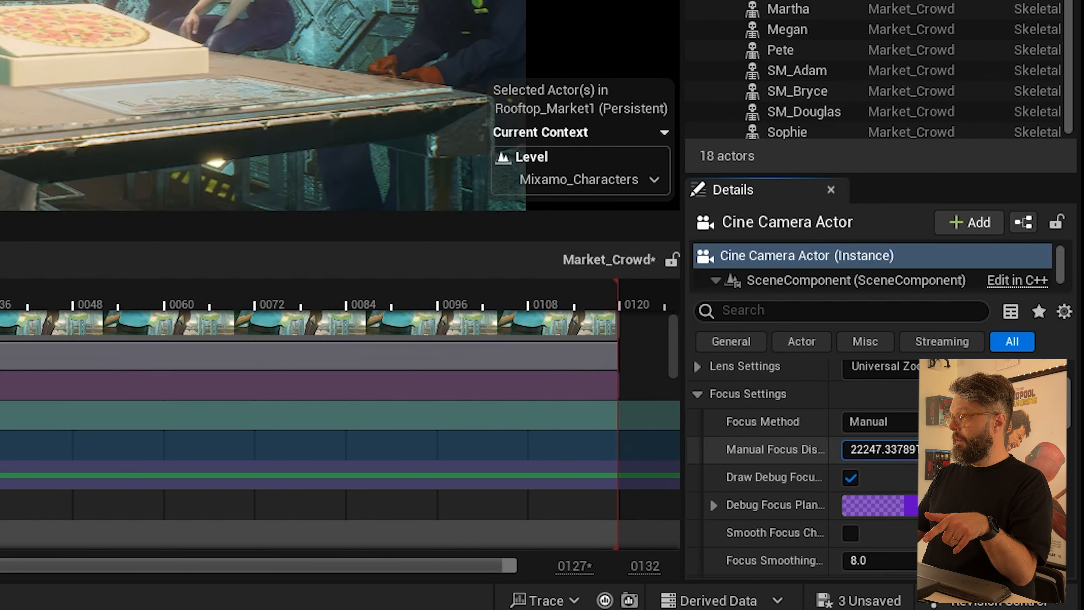
# Adjust the Manual Focus Distance so the purple plane sits just behind the woman in white, and turn off the debug focus plane.
pyautogui.moveTo(880, 450); pyautogui.dragTo(463, 443)
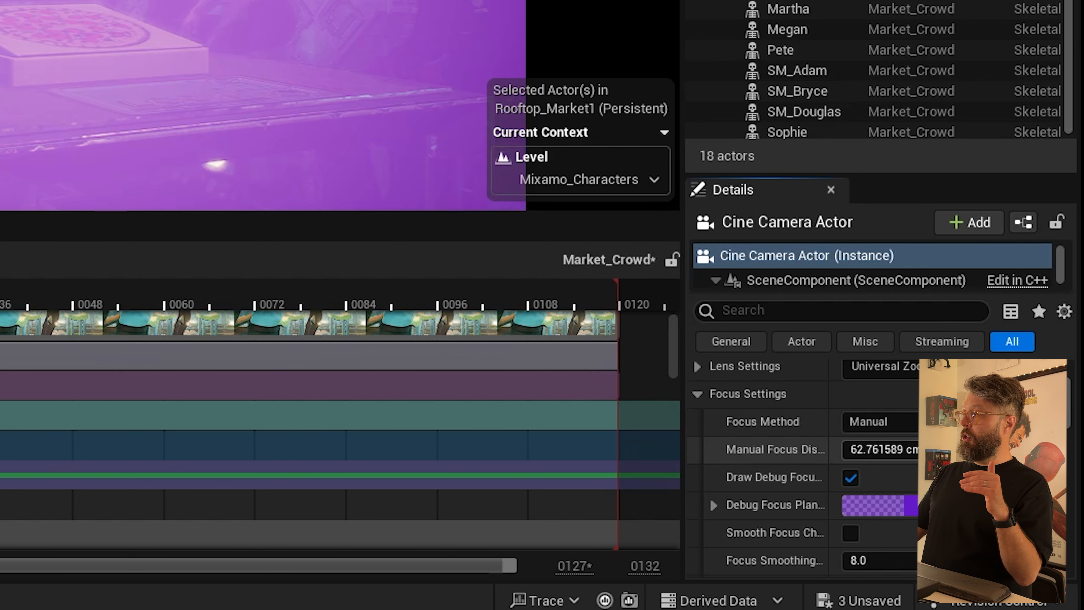
pyautogui.moveTo(879, 450); pyautogui.dragTo(935, 450)
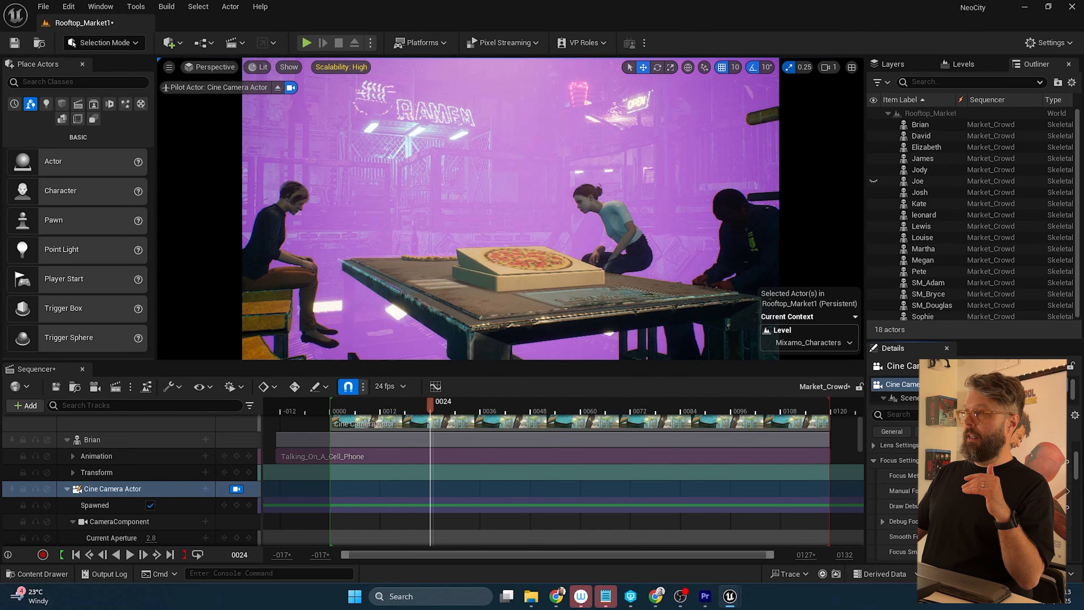
pyautogui.click(974, 506)
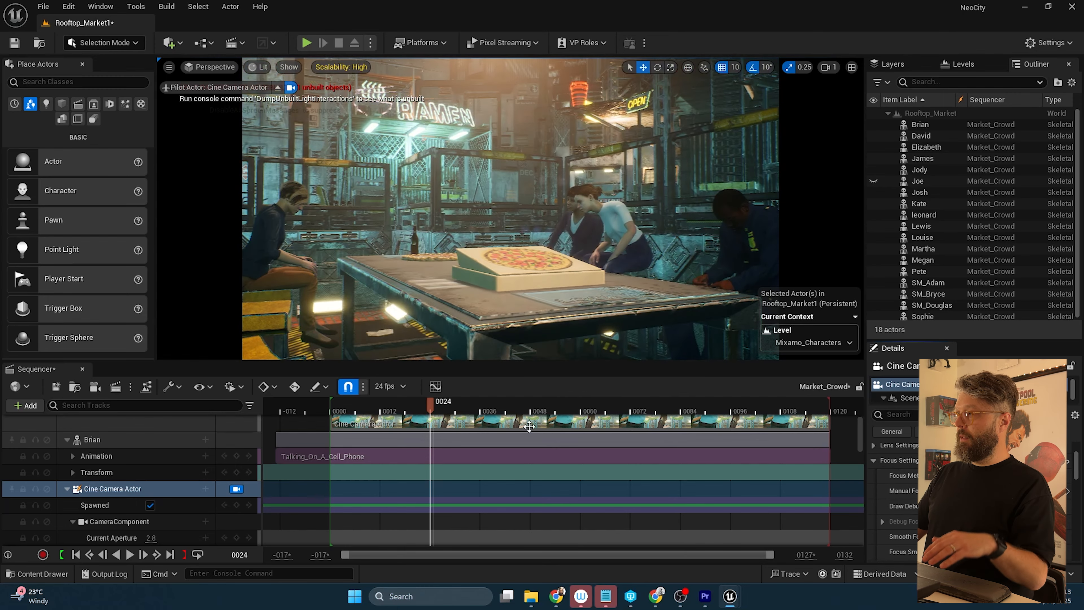
# Play back the sequence from around frame 24 to review the camera shot.
pyautogui.press('space')
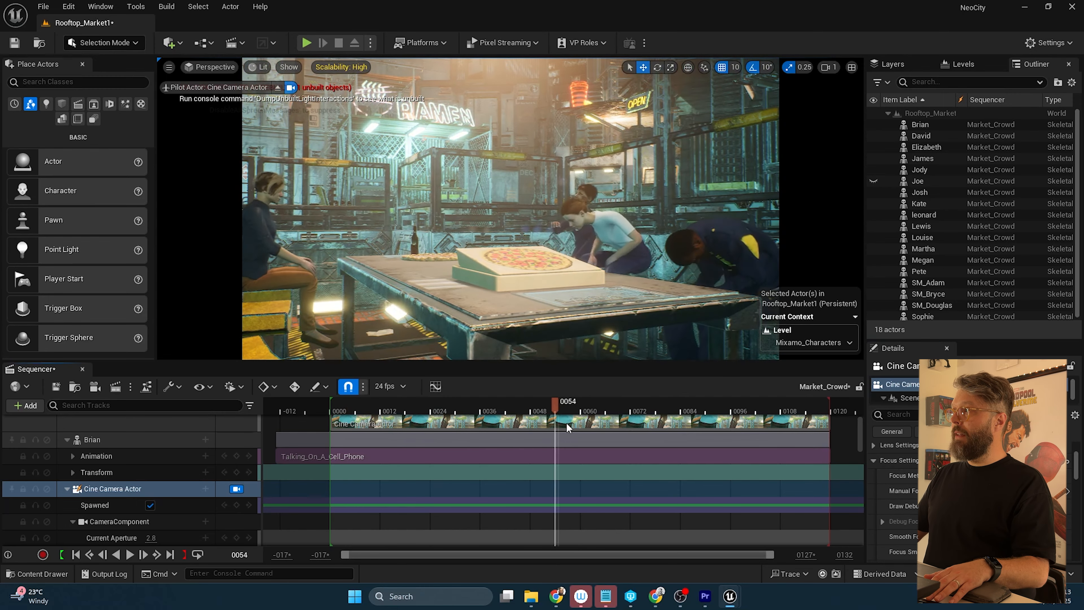
pyautogui.click(431, 406)
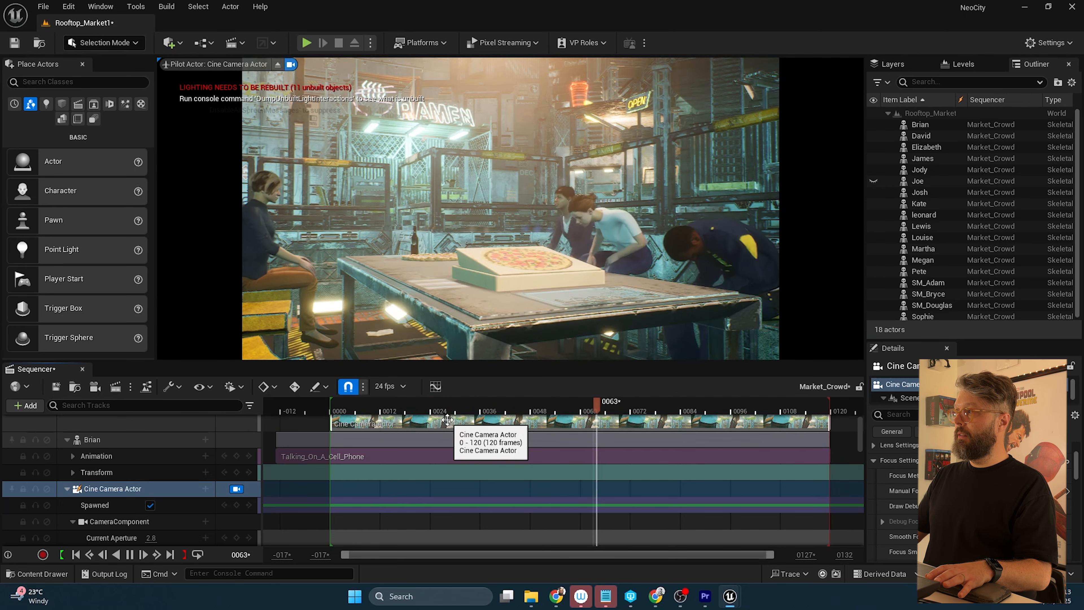
pyautogui.press('space')
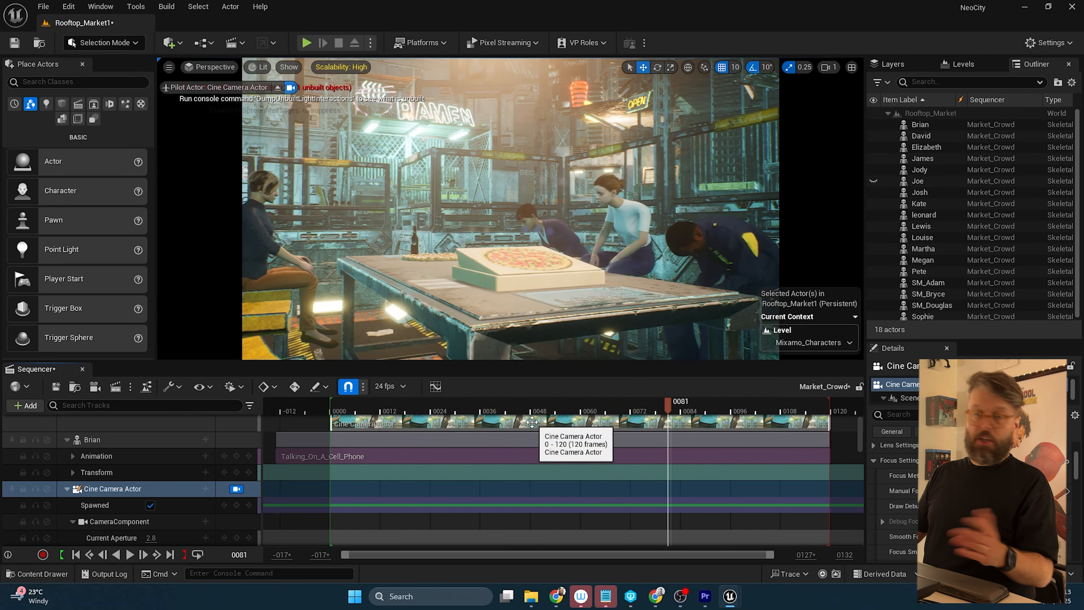
# Collapse the expanded character tracks and the Cine Camera Actor track in the upper part of the sequence's track list.
pyautogui.click(67, 439)
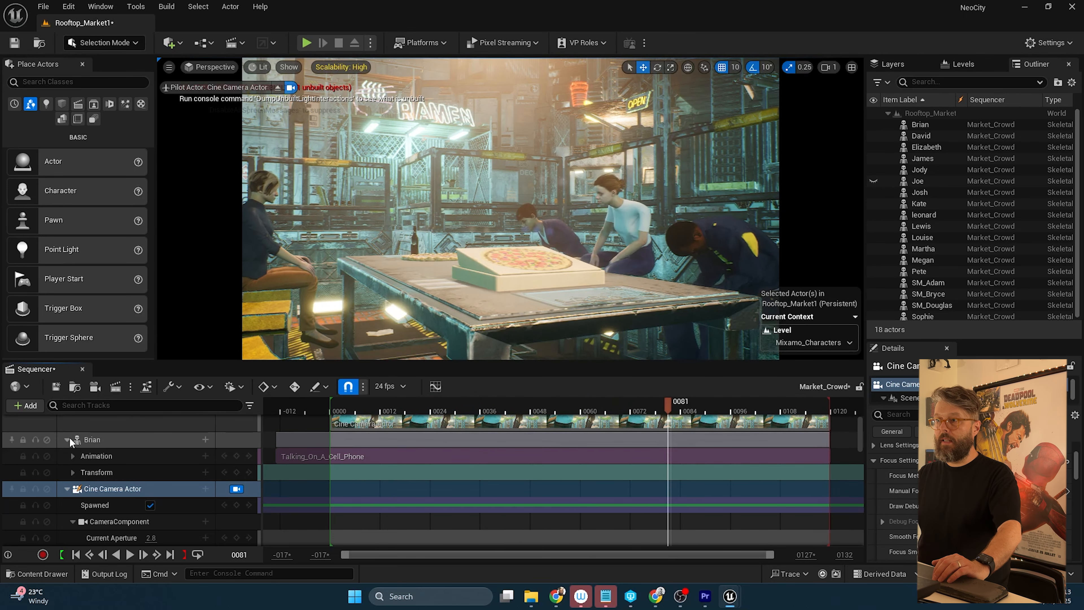
pyautogui.click(67, 455)
pyautogui.click(67, 471)
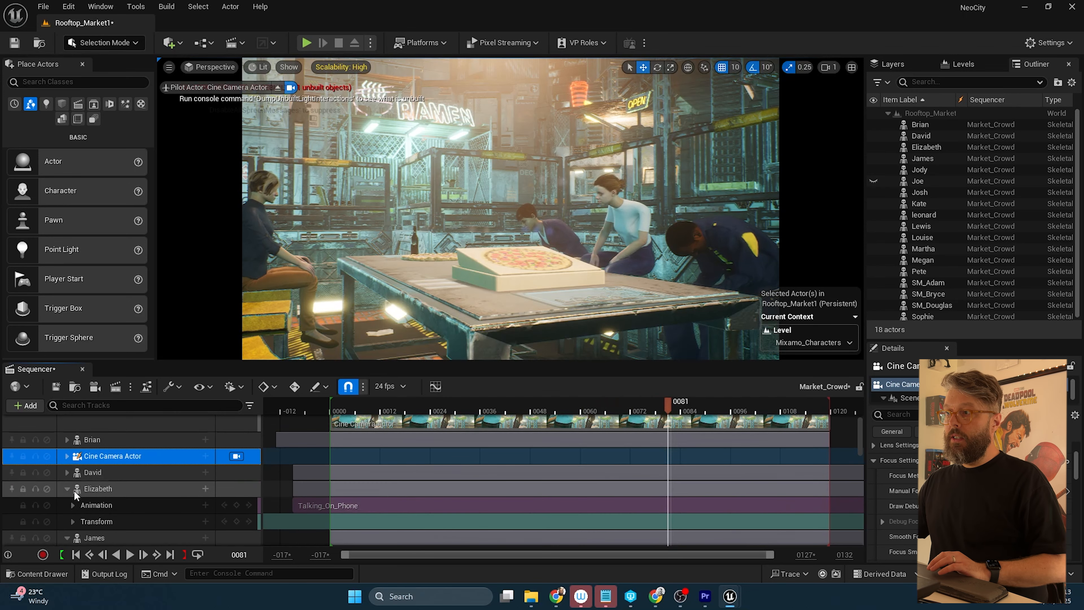
pyautogui.click(73, 489)
pyautogui.click(67, 488)
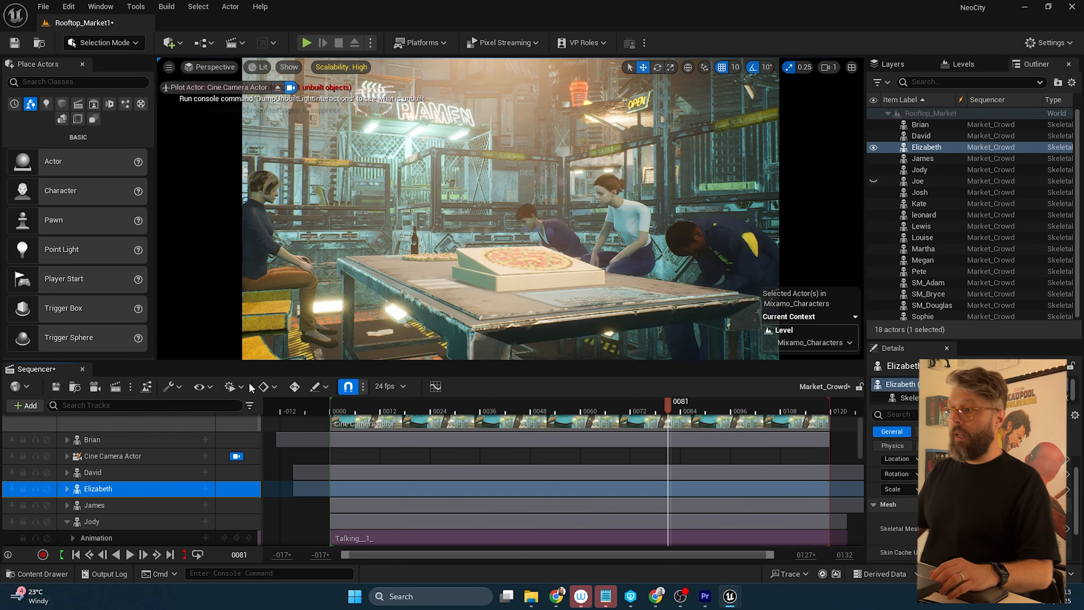
pyautogui.click(67, 522)
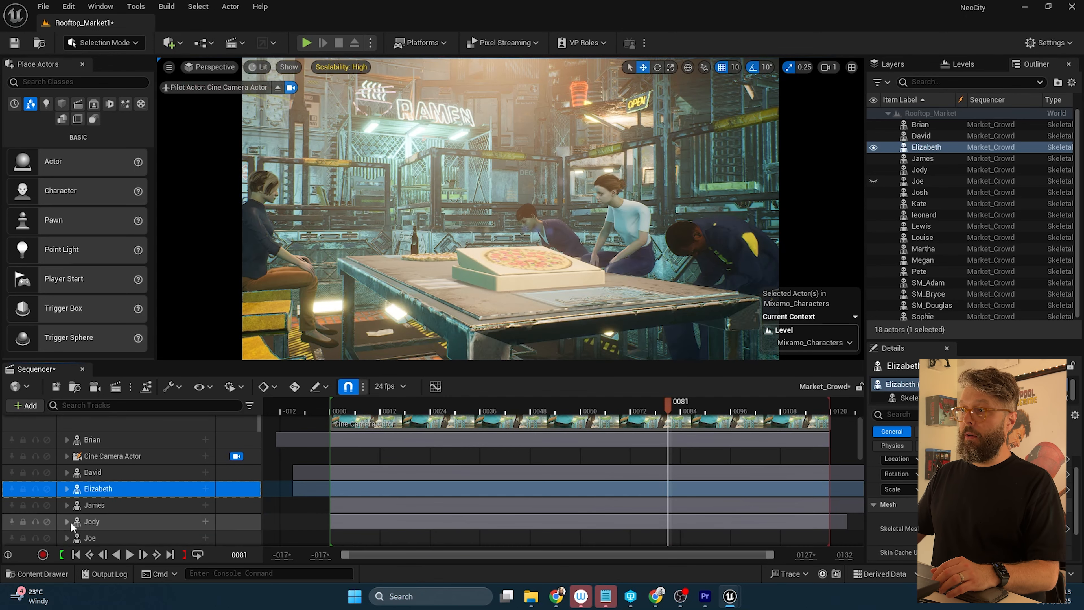
# Add the pizza box on the table, SM_PizzaBox_C, to the sequence as an actor track.
pyautogui.click(555, 282)
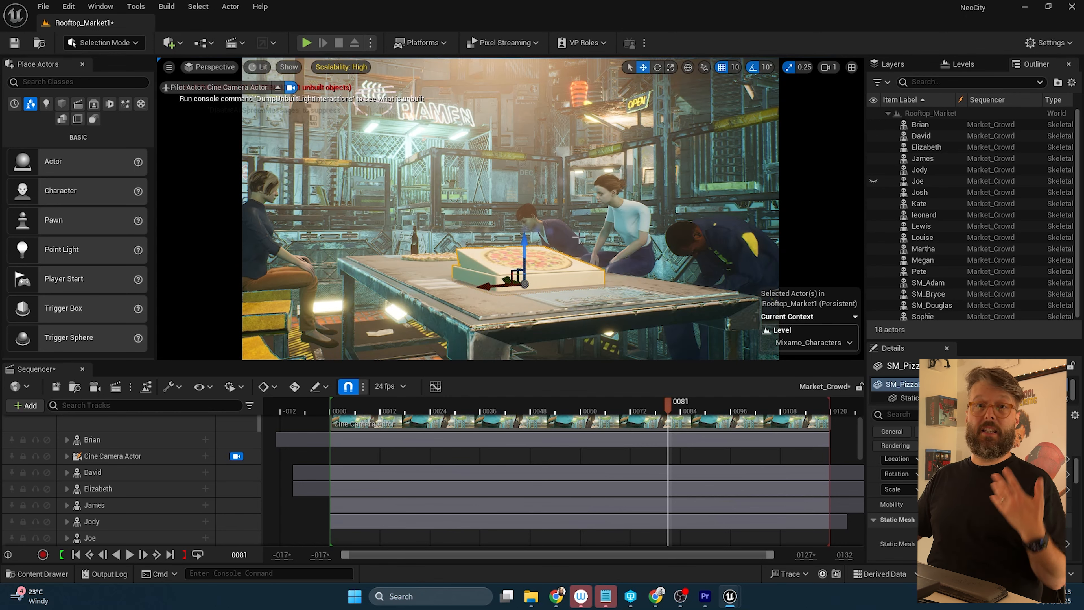
pyautogui.click(34, 405)
pyautogui.moveTo(85, 208)
pyautogui.click(215, 210)
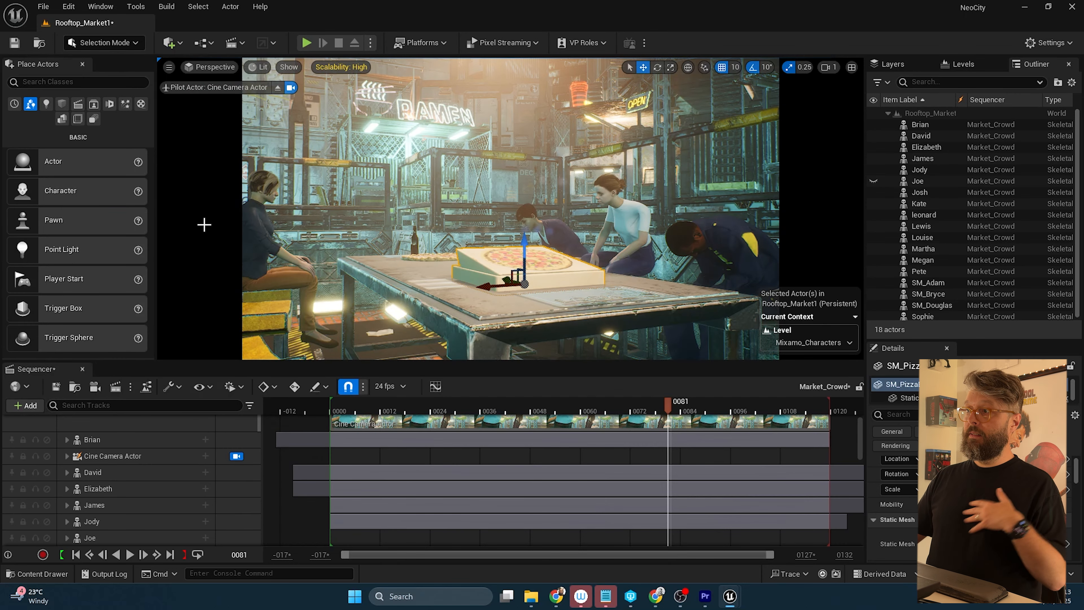
# Add an Actor Hidden In Game track to SM_PizzaBox_C and turn its Visibility off.
pyautogui.click(205, 482)
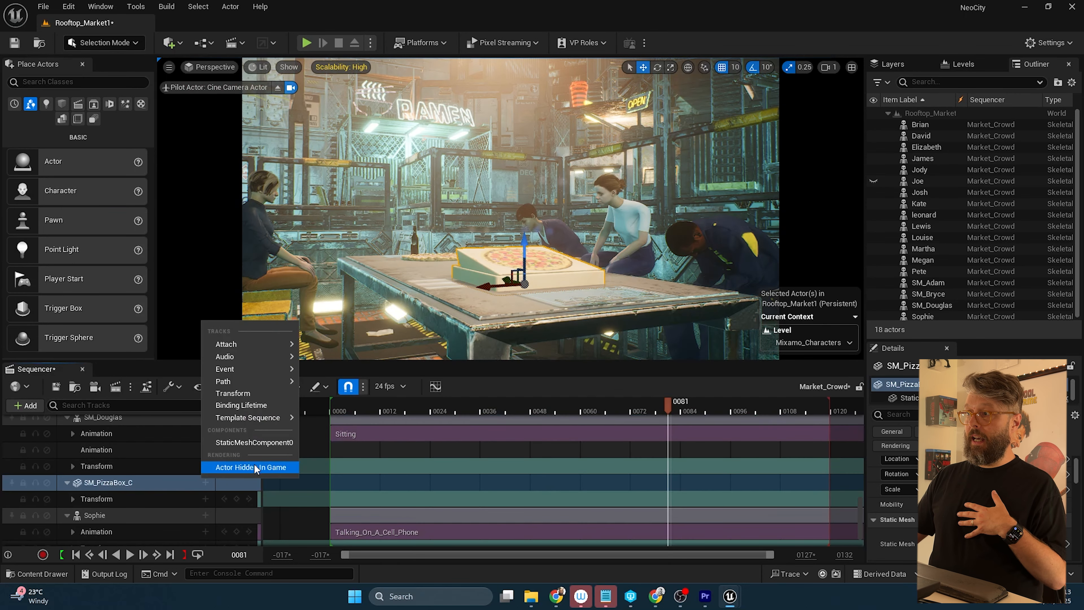
pyautogui.click(237, 468)
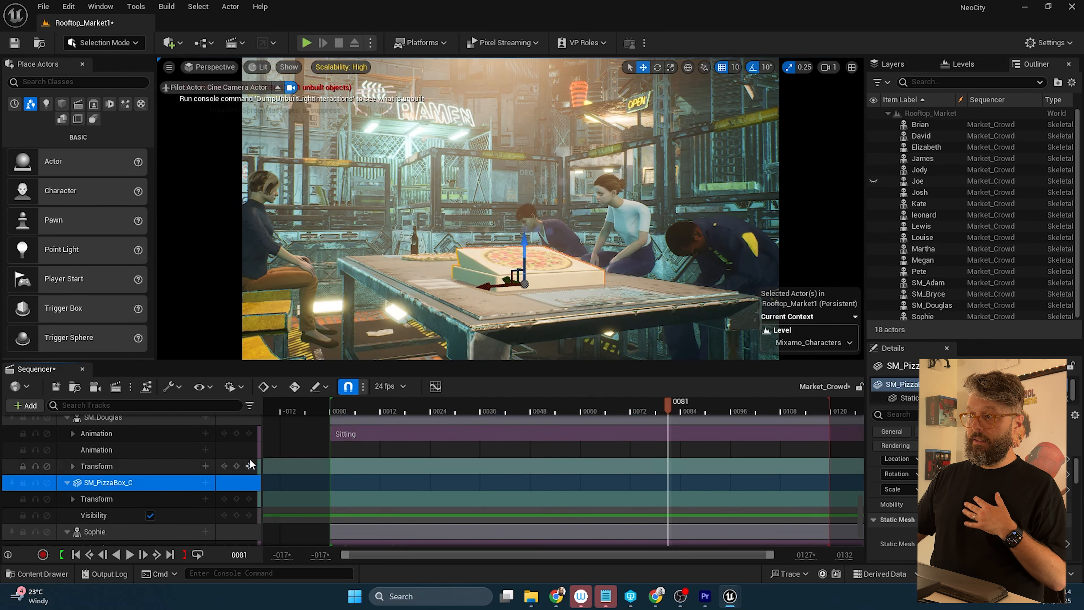
pyautogui.click(150, 515)
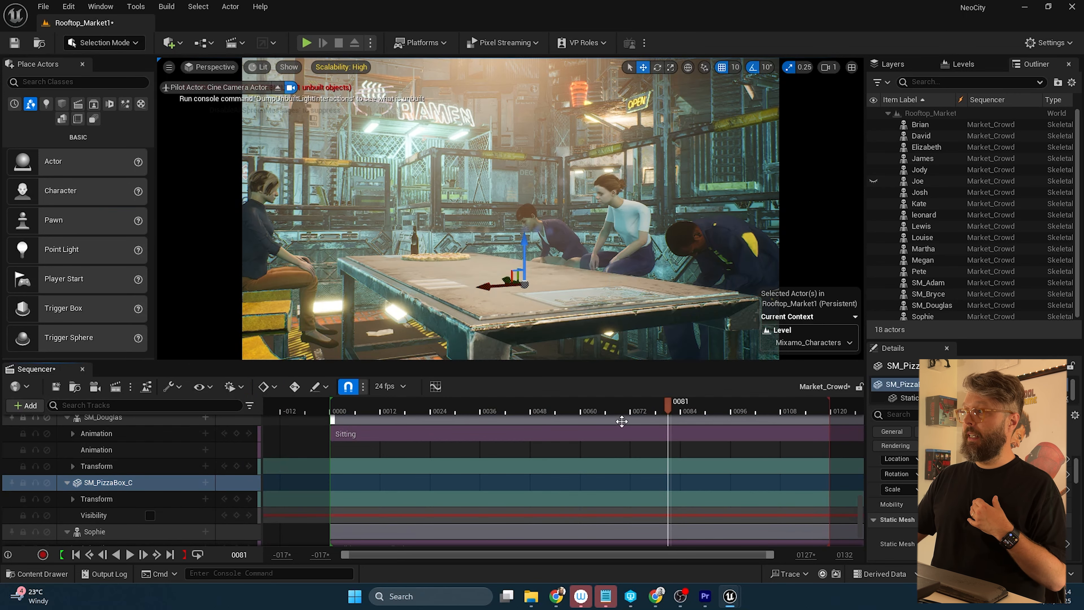
# Scrub through the sequence to check the pizza box, and close the Sequencer to view the box and characters in the level.
pyautogui.moveTo(668, 402); pyautogui.dragTo(455, 403)
pyautogui.moveTo(533, 417); pyautogui.dragTo(592, 410)
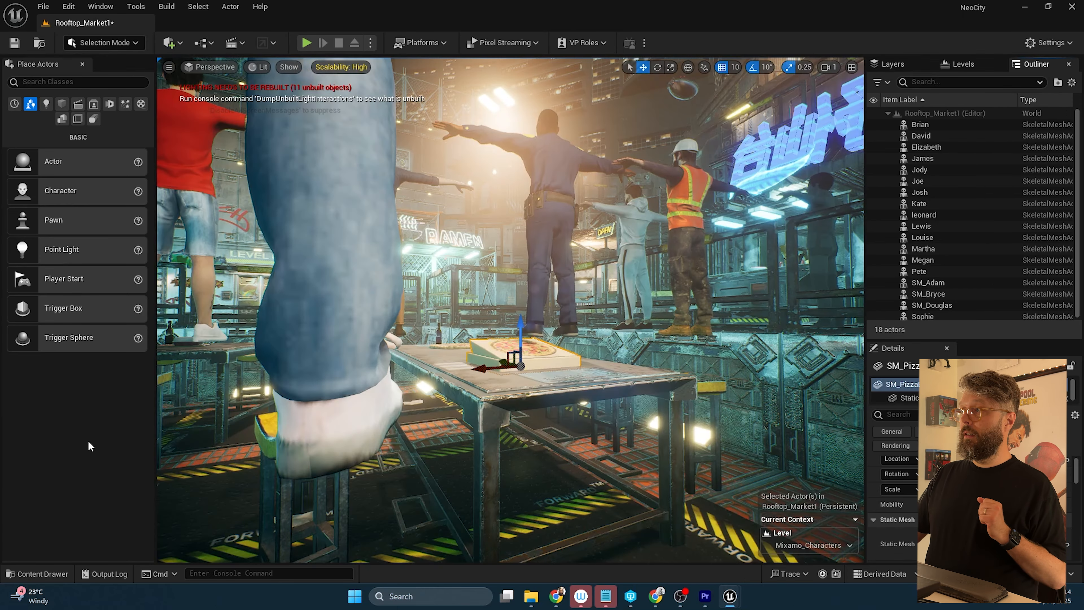
pyautogui.moveTo(580, 244)
pyautogui.mouseDown(button='right')
pyautogui.moveTo(657, 239)
pyautogui.moveTo(584, 242)
pyautogui.moveTo(619, 237)
pyautogui.moveTo(593, 235)
pyautogui.mouseUp(button='right')
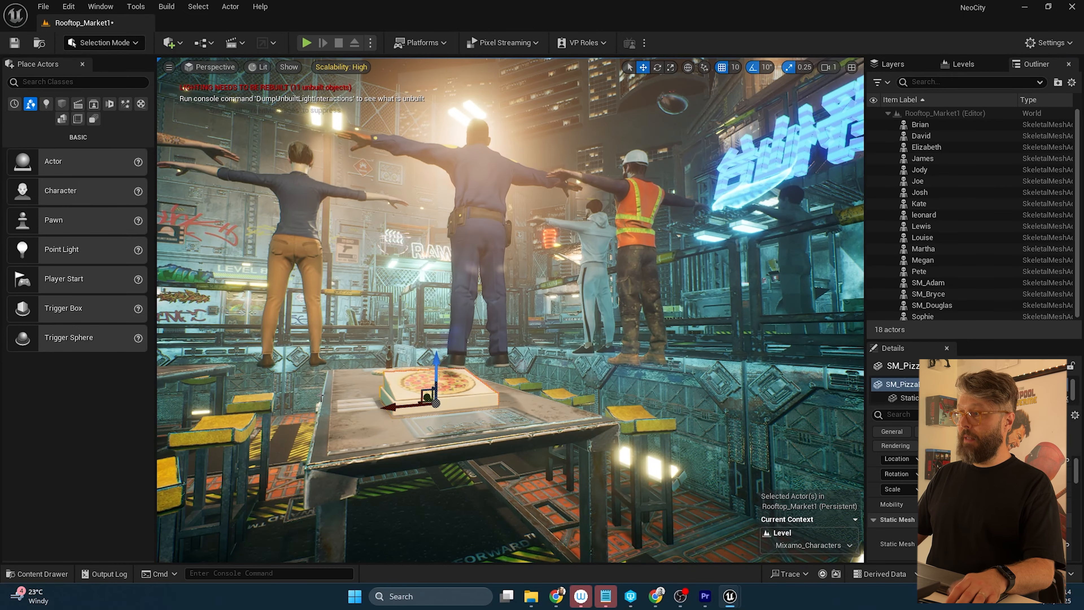